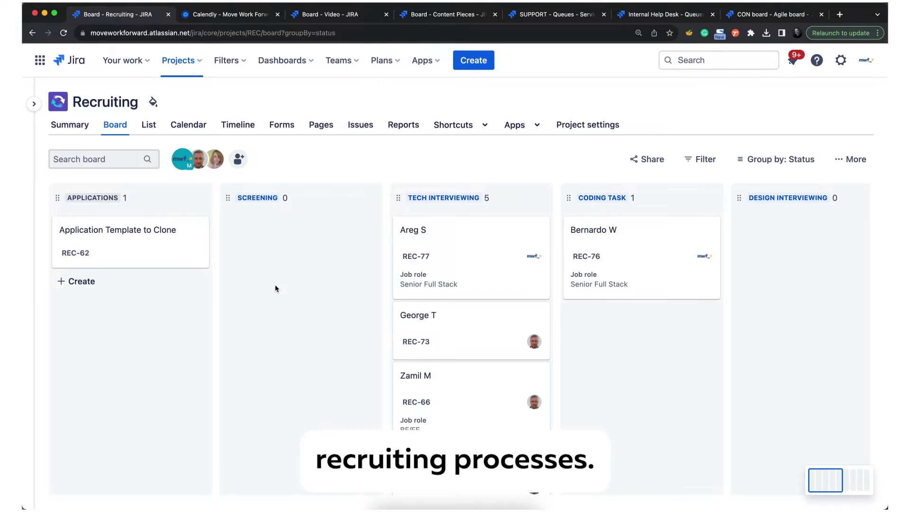
# Step: Preview the Application Template to Clone ticket, then return to the board
pyautogui.scroll(-3, 247, 241)
pyautogui.scroll(3, 247, 242)
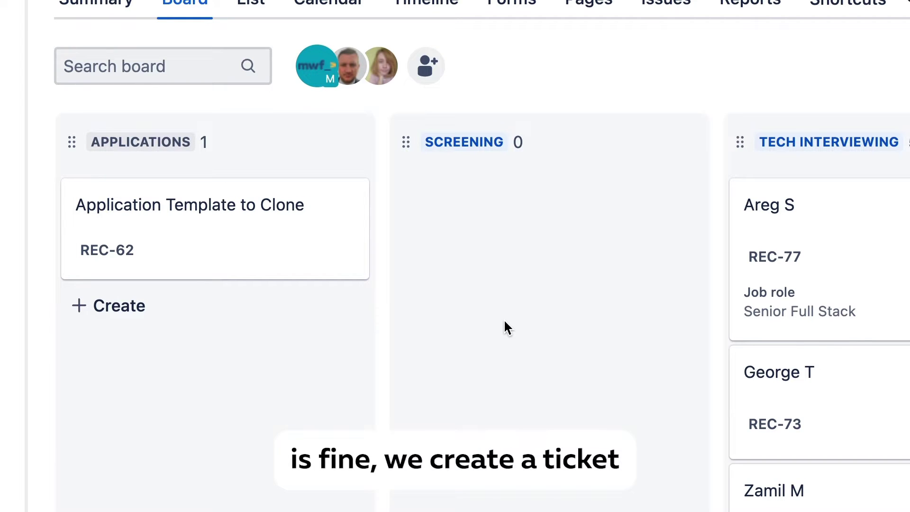
pyautogui.click(221, 229)
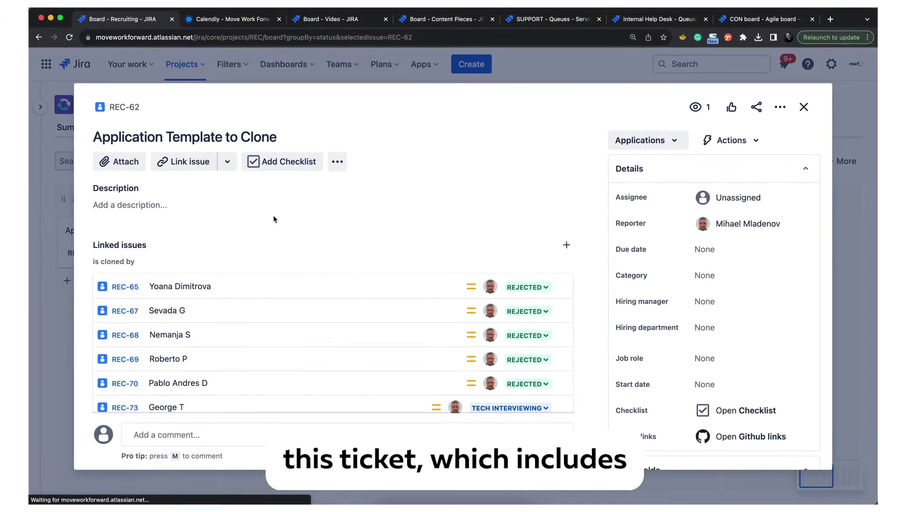
pyautogui.press('Escape')
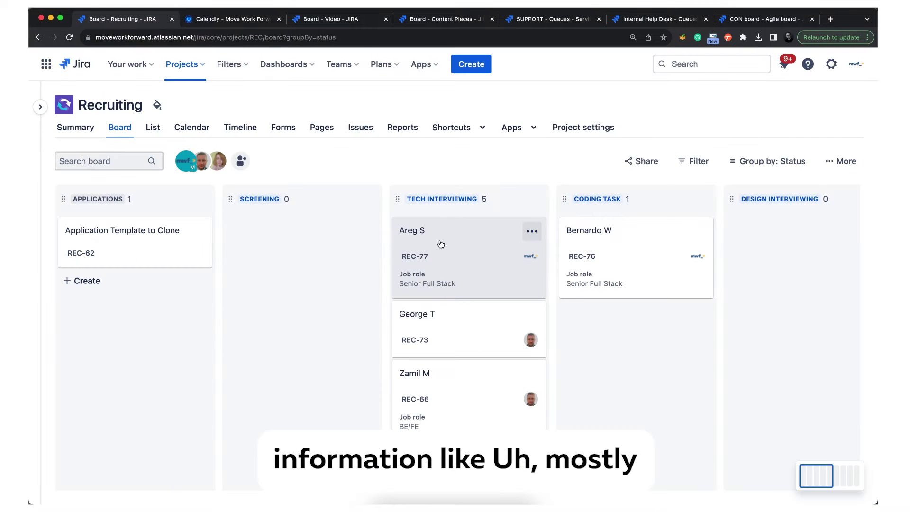
# Step: Review candidate ticket REC-77 from top to bottom, then close it
pyautogui.click(441, 244)
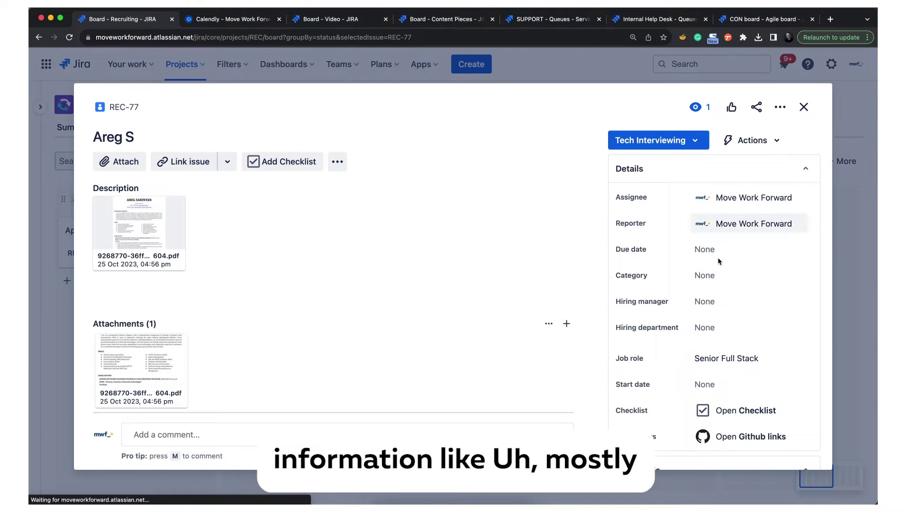
pyautogui.scroll(-3, 688, 333)
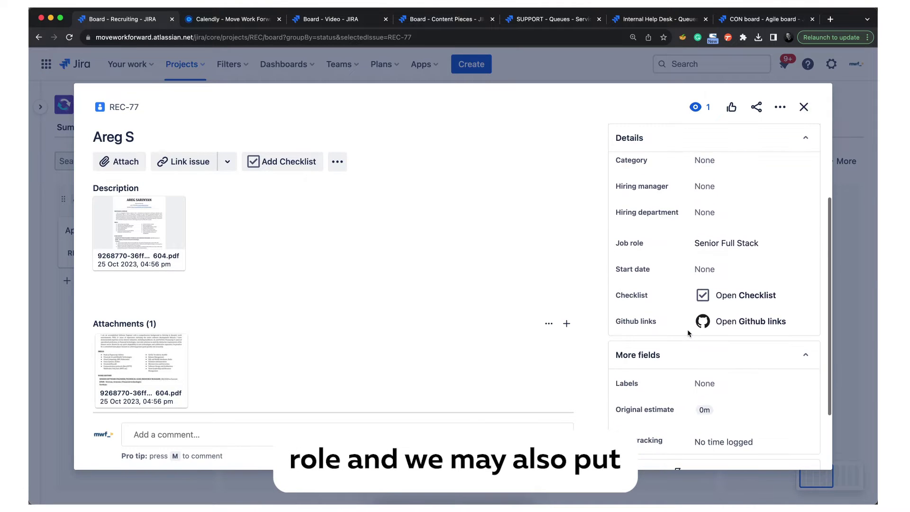
pyautogui.scroll(-5, 494, 309)
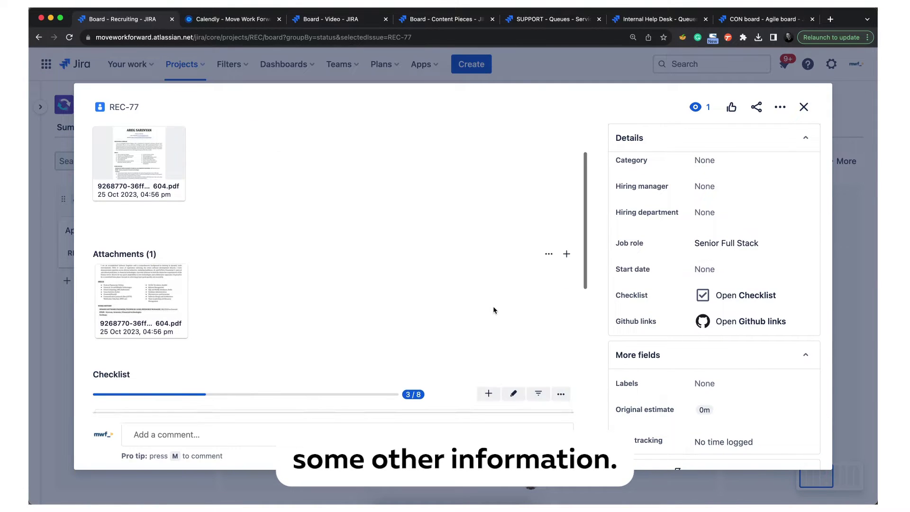
pyautogui.scroll(-3, 493, 309)
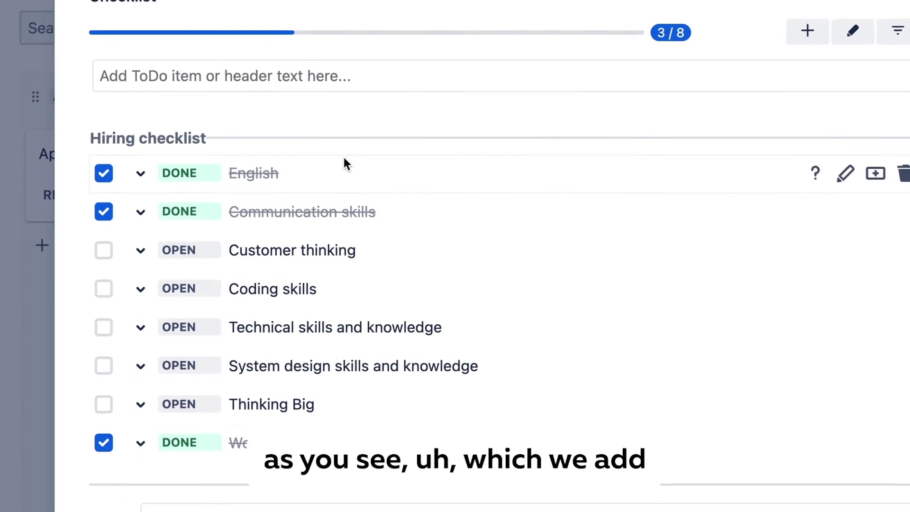
pyautogui.scroll(-4, 442, 303)
pyautogui.scroll(3, 442, 303)
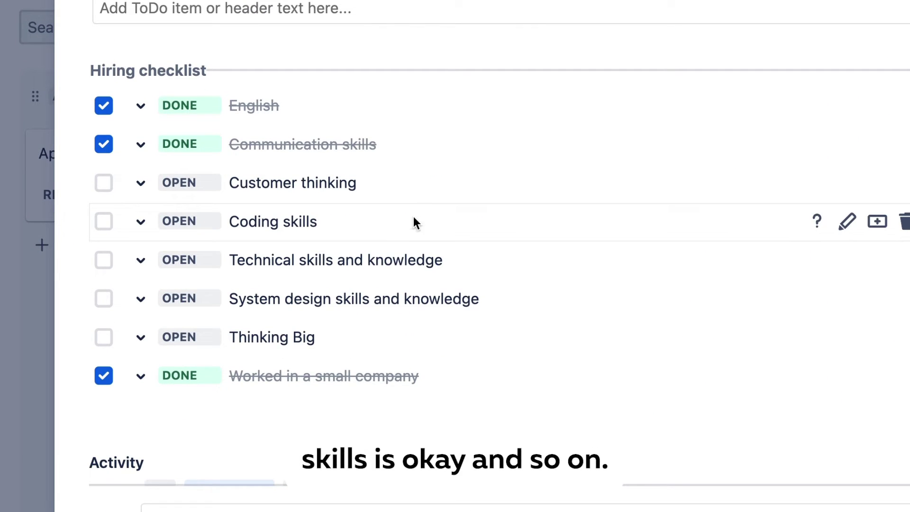
pyautogui.press('Escape')
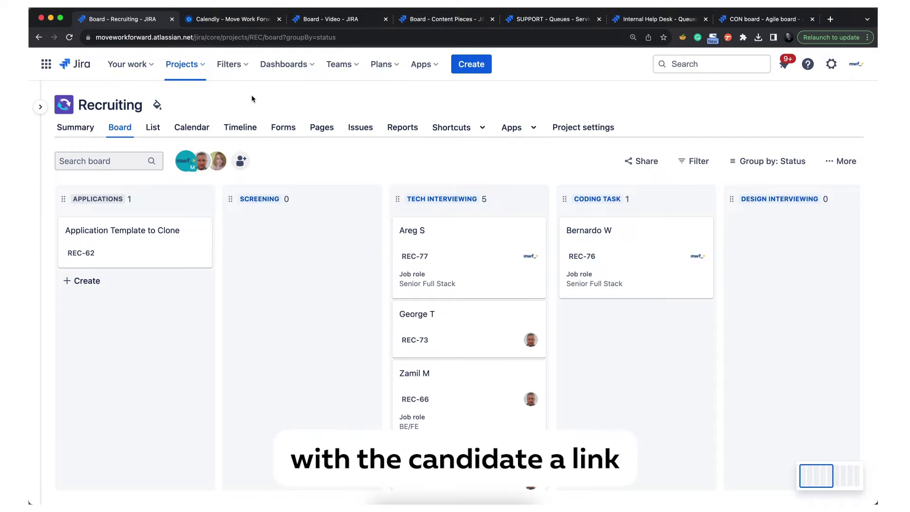
# Step: Glance at the Calendly page, then scroll right to Design Interviewing, Offer Discussions and To Reject
pyautogui.click(228, 18)
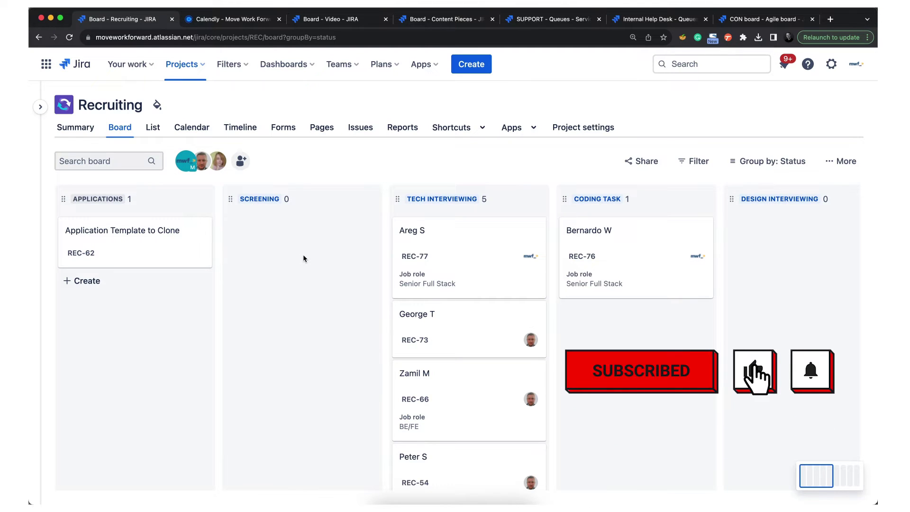
pyautogui.hscroll(3, 426, 246)
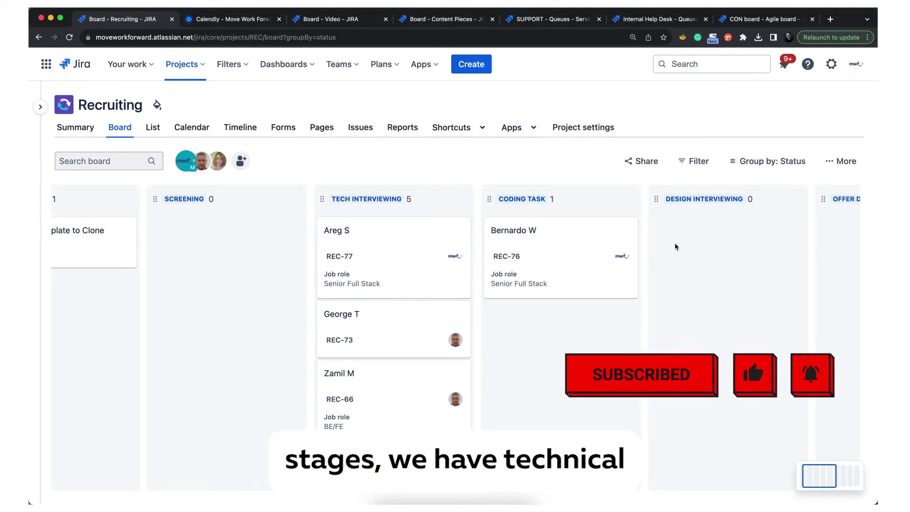
pyautogui.hscroll(2, 569, 242)
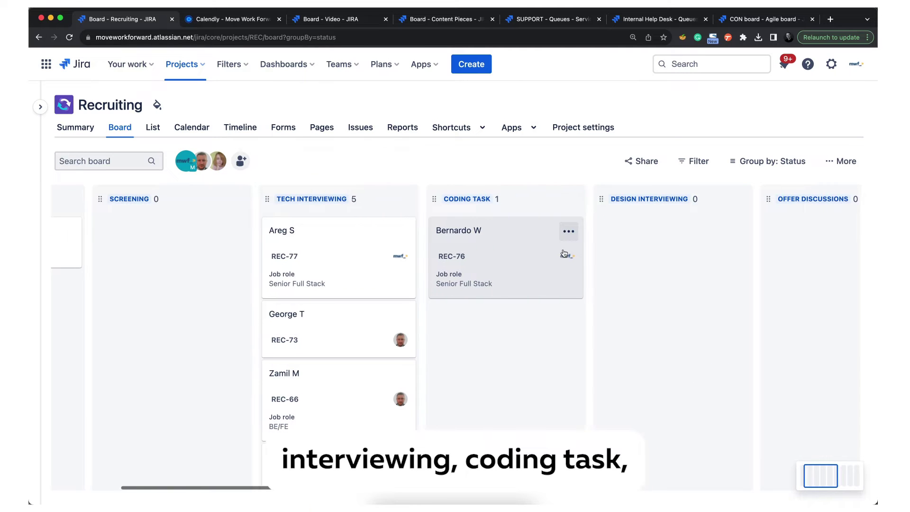
pyautogui.hscroll(5, 632, 245)
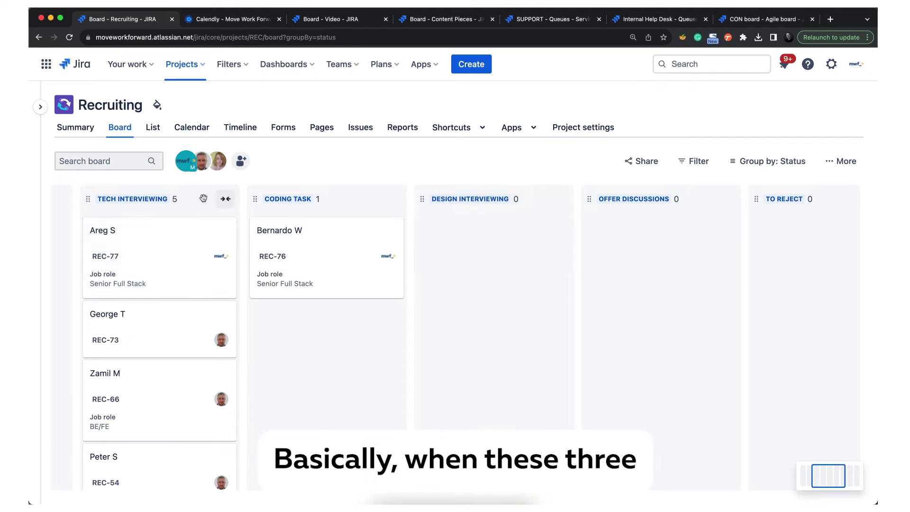
pyautogui.click(156, 259)
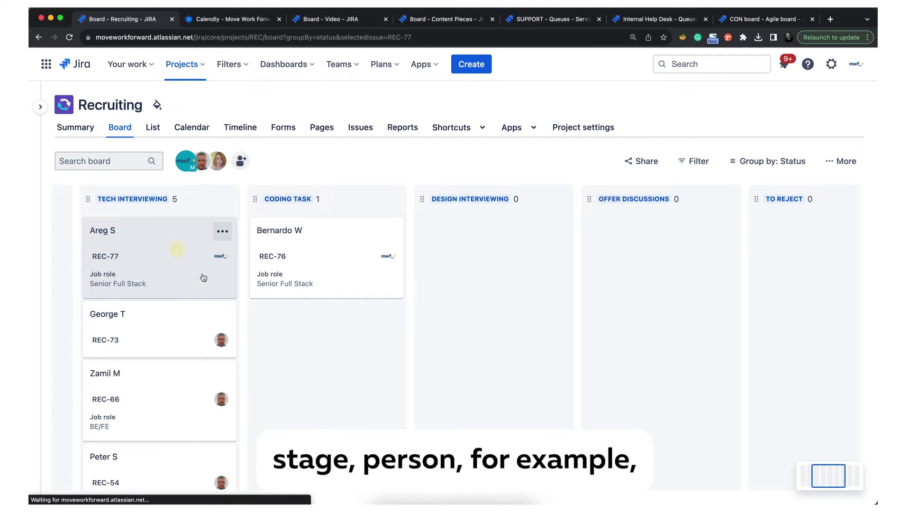
pyautogui.scroll(-5, 288, 377)
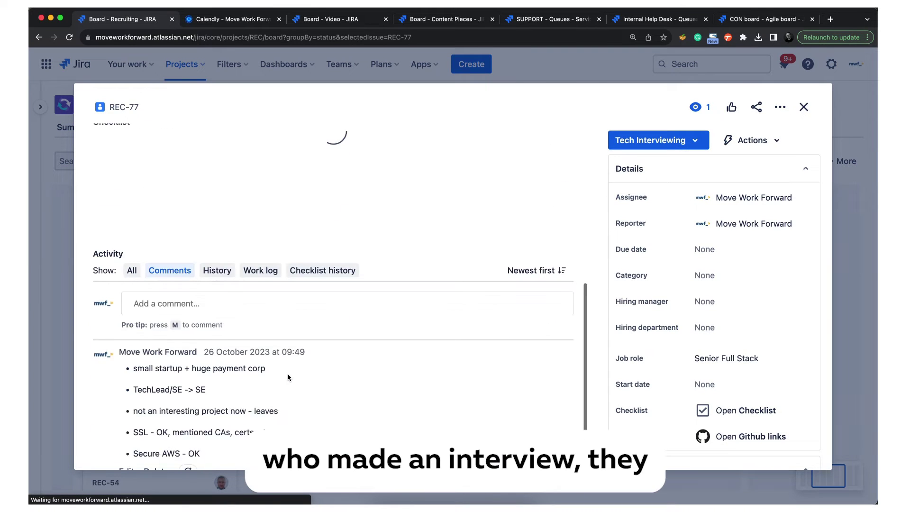
pyautogui.scroll(-3, 228, 347)
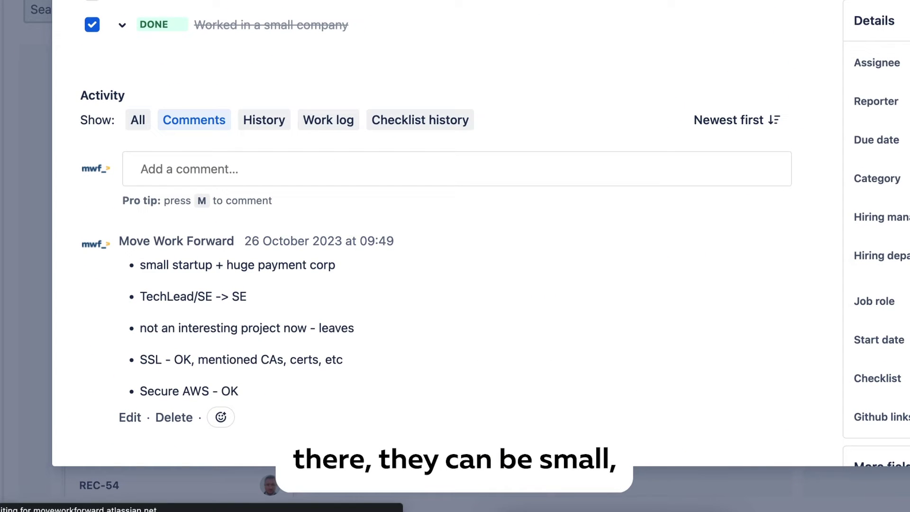
pyautogui.press('Escape')
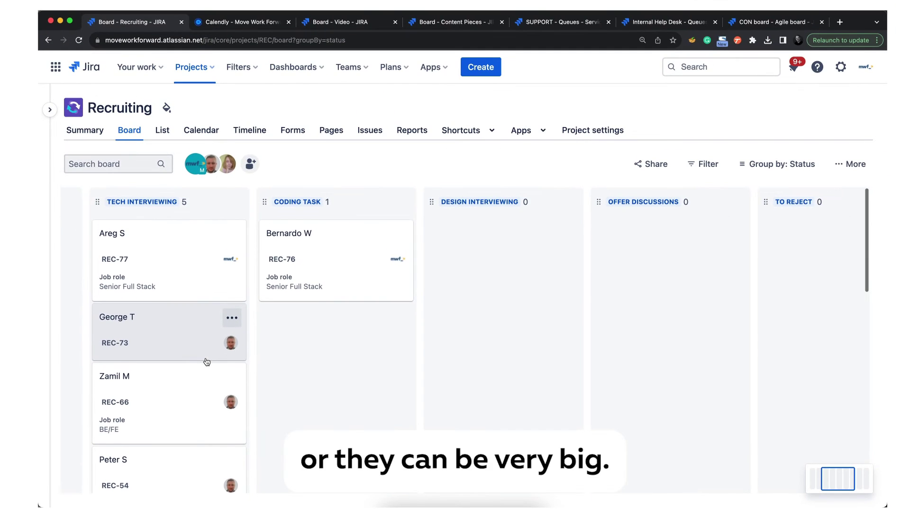
pyautogui.click(181, 333)
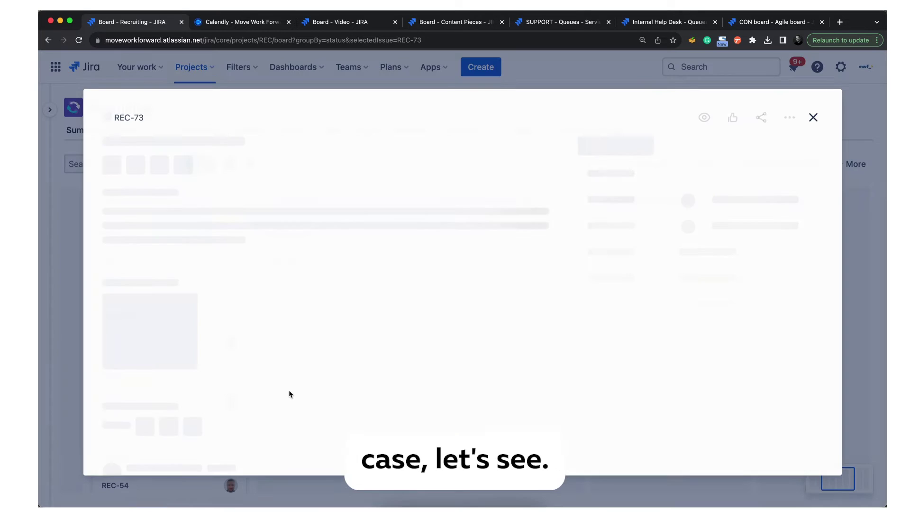
pyautogui.scroll(-10, 286, 388)
pyautogui.scroll(-3, 285, 379)
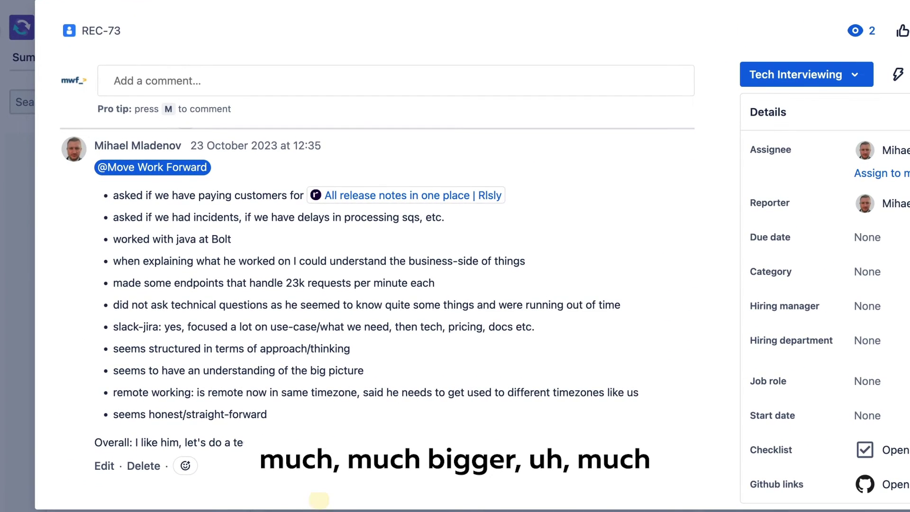
pyautogui.press('Escape')
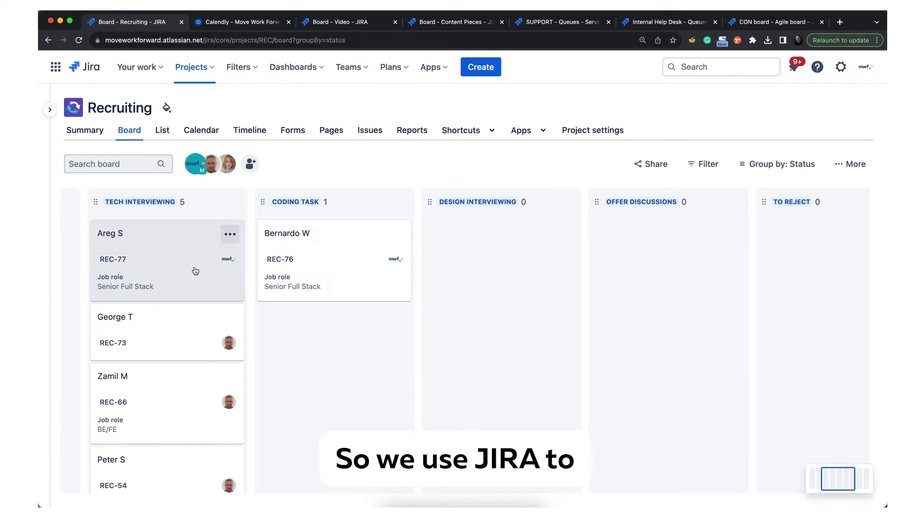
# Step: Scroll the board right to show REC-56 in Accepted and the twelve Rejected tickets
pyautogui.hscroll(5, 630, 272)
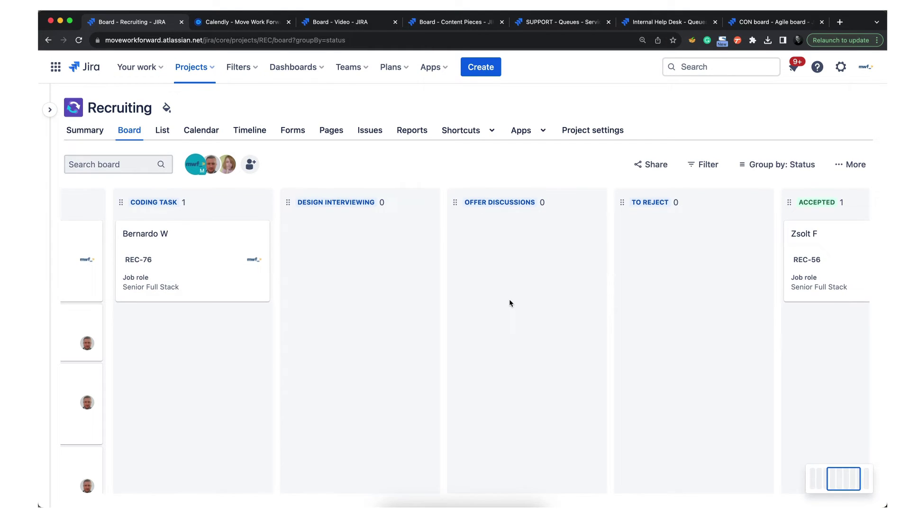
pyautogui.hscroll(5, 516, 302)
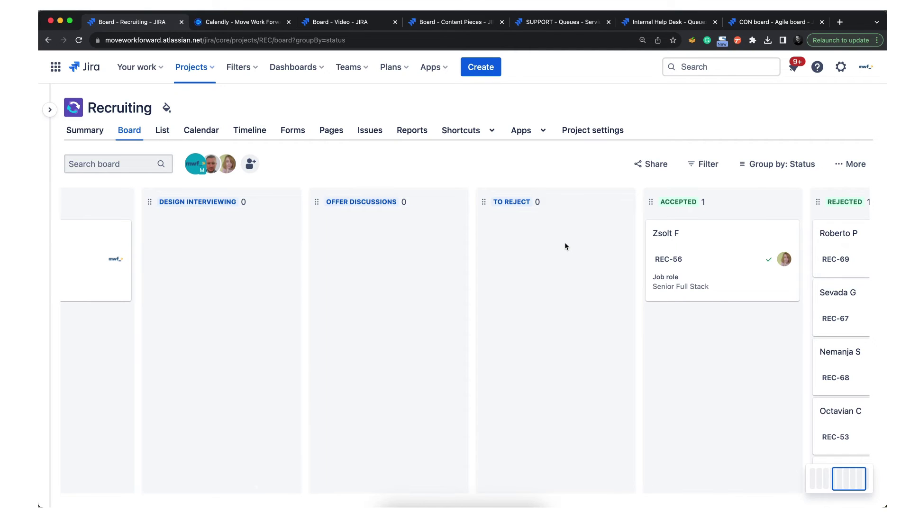
pyautogui.hscroll(3, 531, 252)
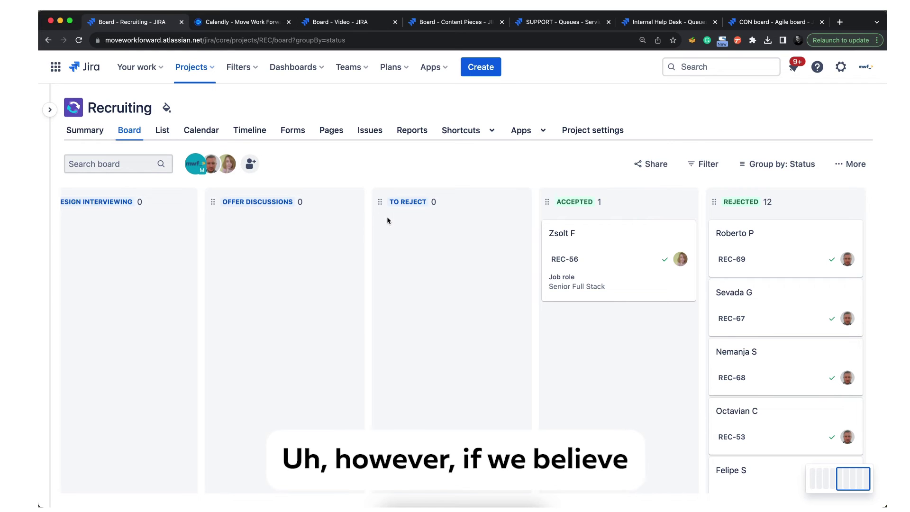
pyautogui.hscroll(-1, 195, 225)
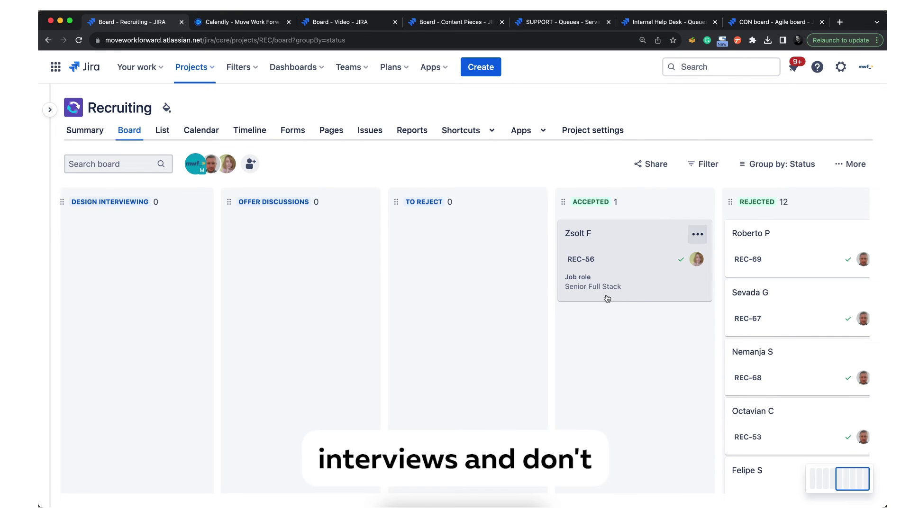
# Step: Scroll left to Screening, right to Rejected, then back until Tech Interviewing is fully shown
pyautogui.hscroll(-10, 520, 299)
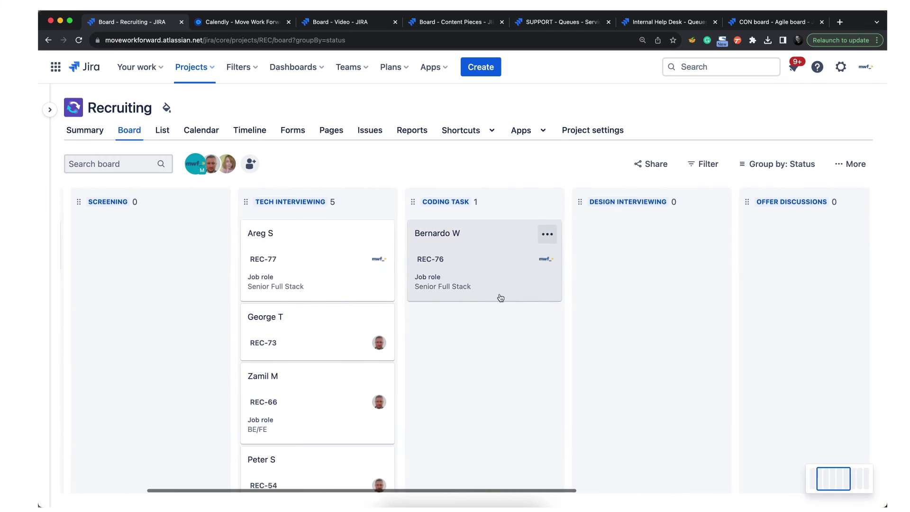
pyautogui.hscroll(-2, 232, 317)
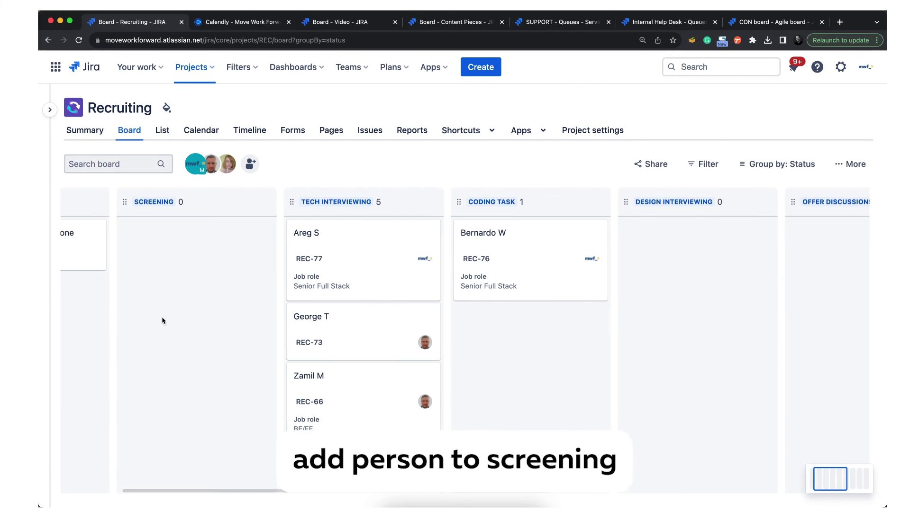
pyautogui.scroll(-5, 203, 351)
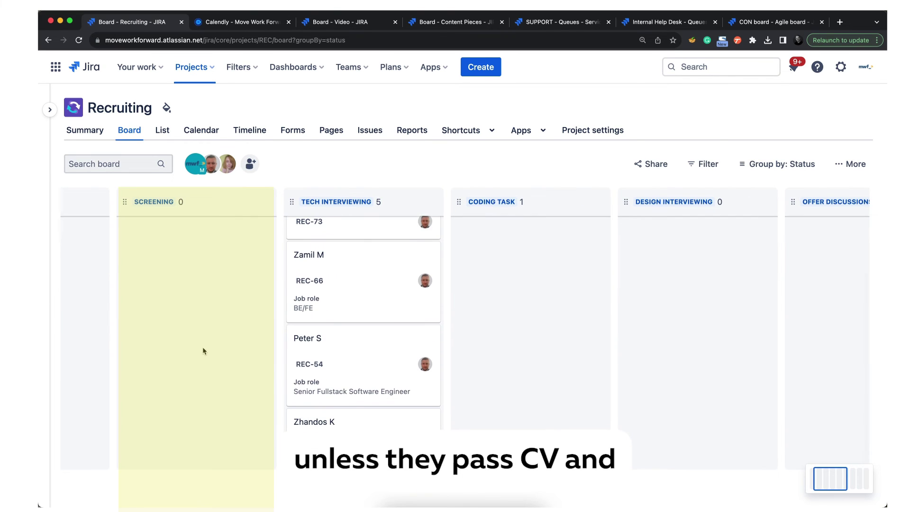
pyautogui.scroll(5, 203, 350)
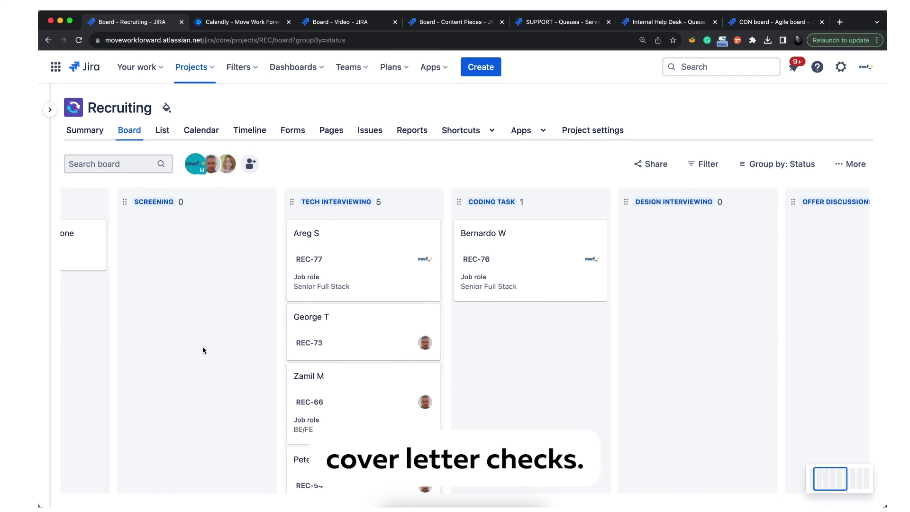
pyautogui.hscroll(15, 203, 351)
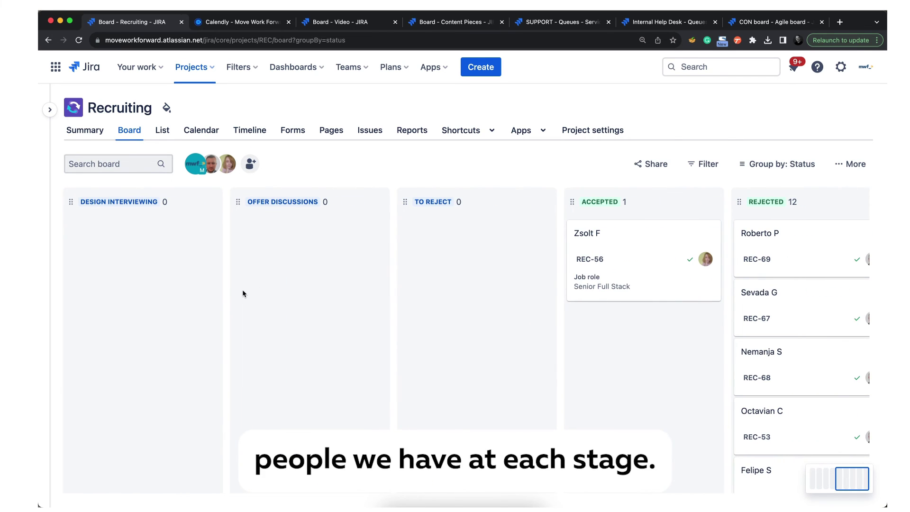
pyautogui.hscroll(-4, 365, 311)
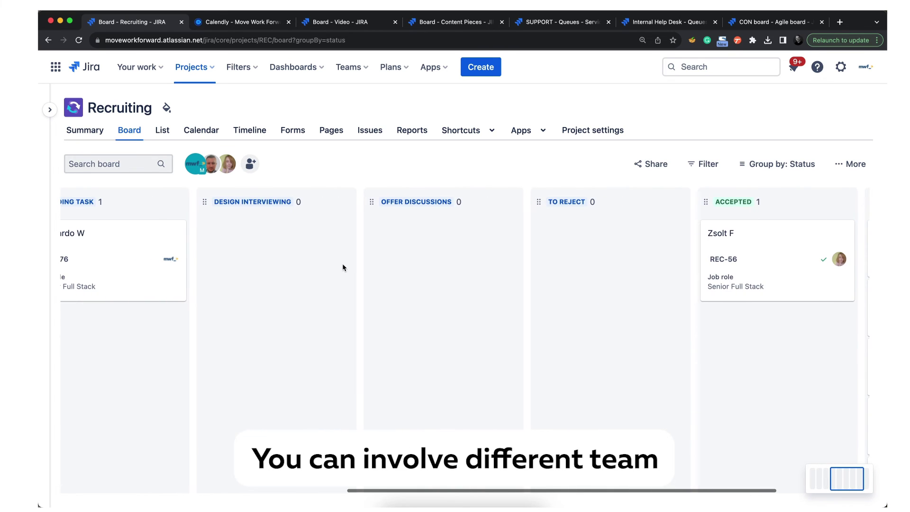
pyautogui.hscroll(-4, 343, 268)
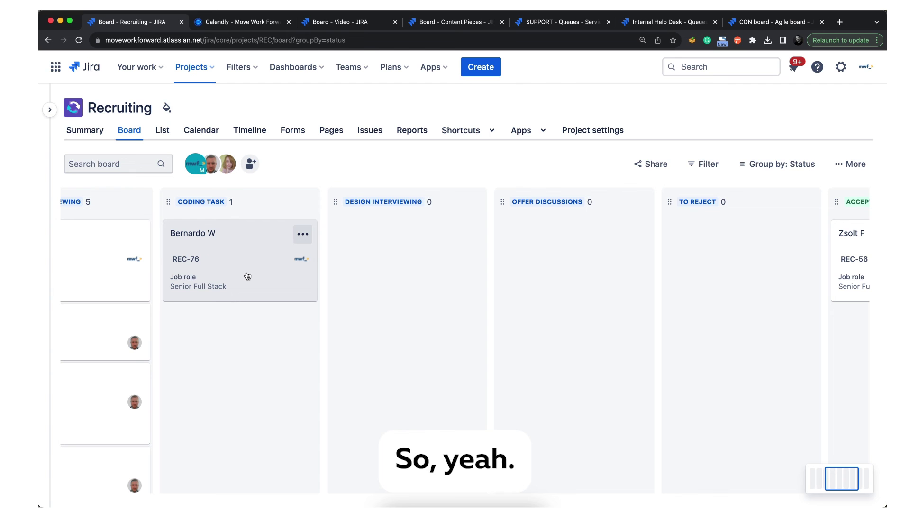
pyautogui.hscroll(-2, 250, 260)
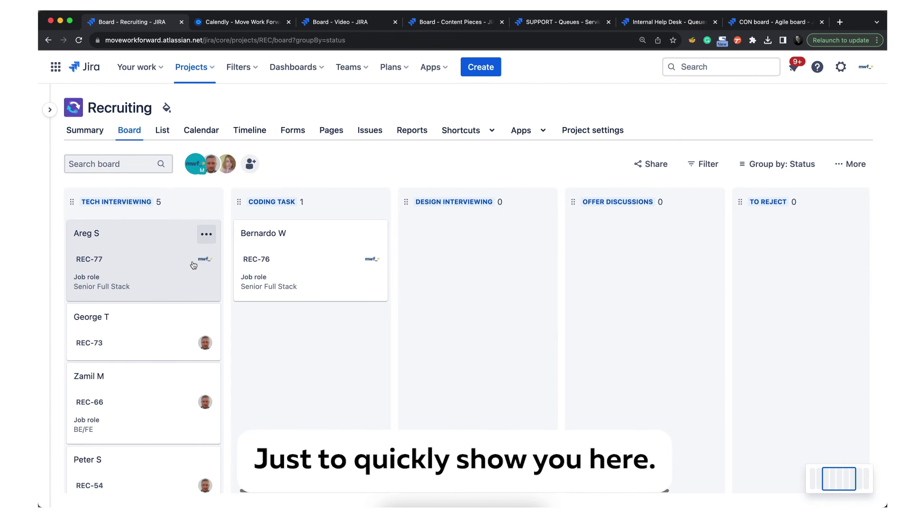
pyautogui.click(308, 260)
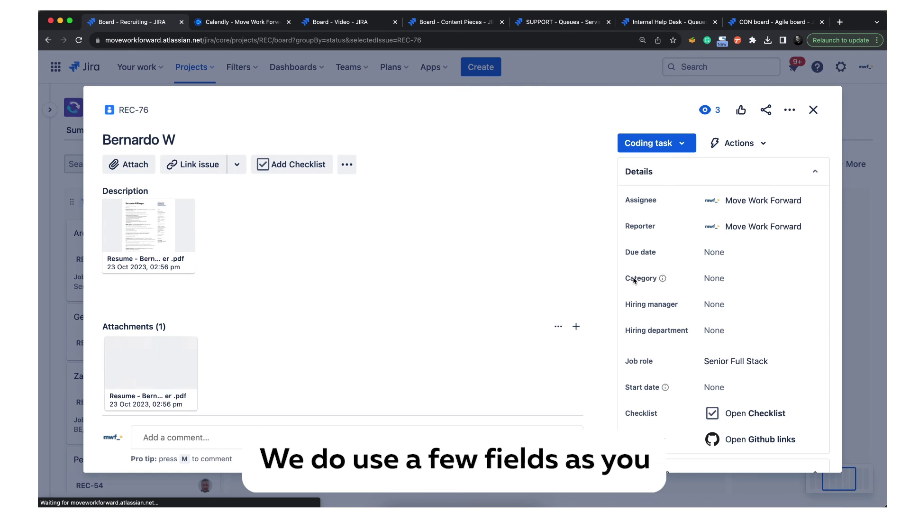
pyautogui.scroll(-1, 706, 293)
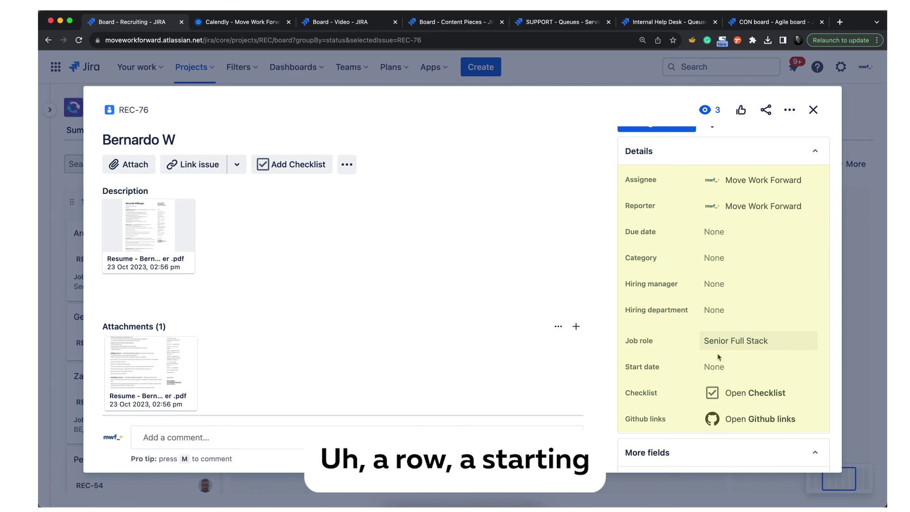
pyautogui.scroll(-3, 696, 303)
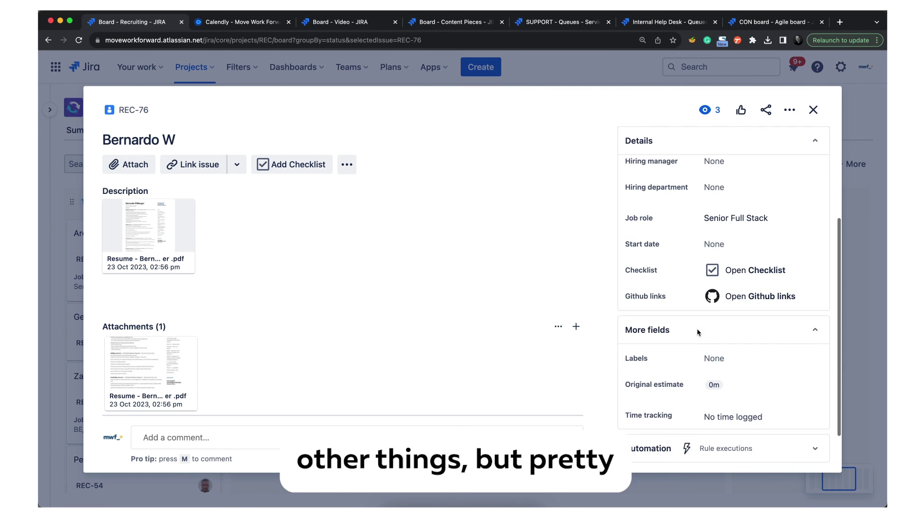
pyautogui.scroll(3, 696, 272)
pyautogui.scroll(-10, 491, 325)
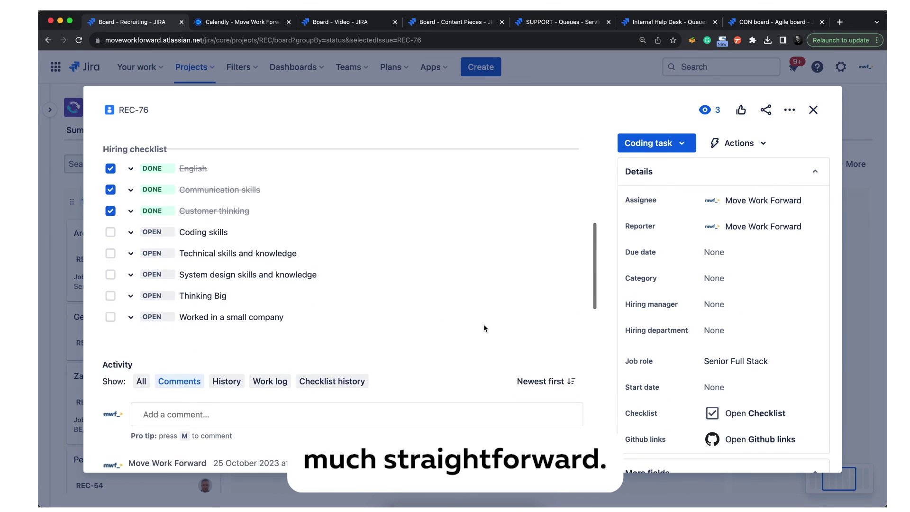
pyautogui.scroll(-15, 483, 327)
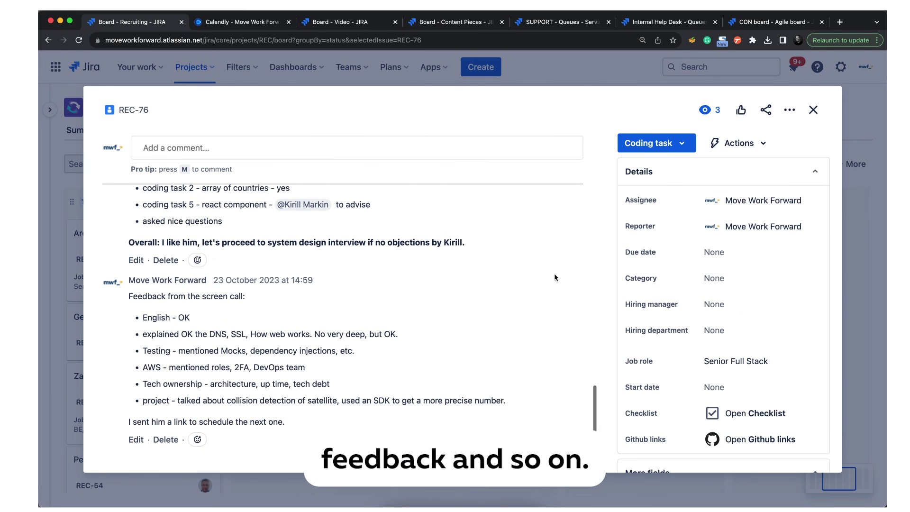
pyautogui.click(805, 110)
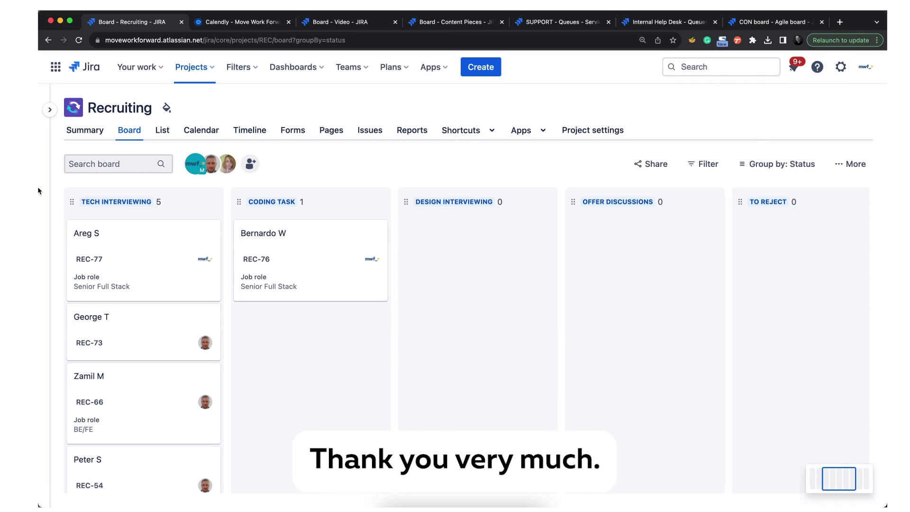